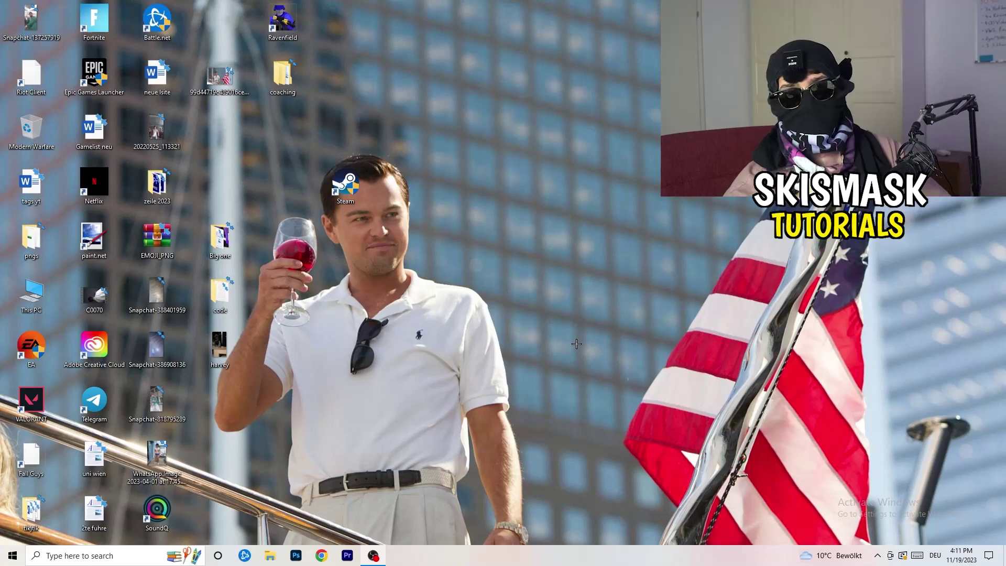
- Launch NVIDIA Control Panel from the desktop menu and review the image setting descriptions
right_click(494, 232)
right_click(575, 169)
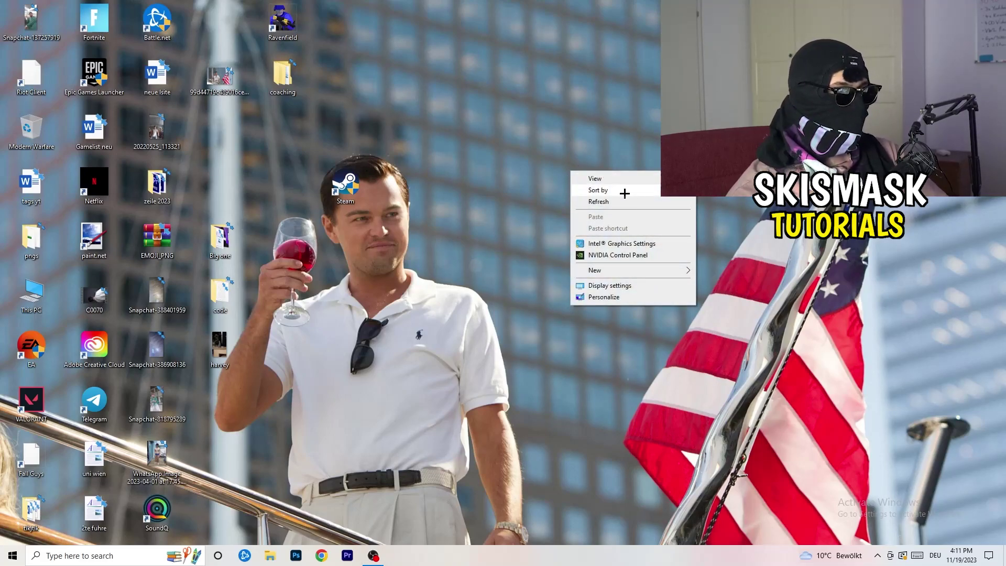
click(629, 254)
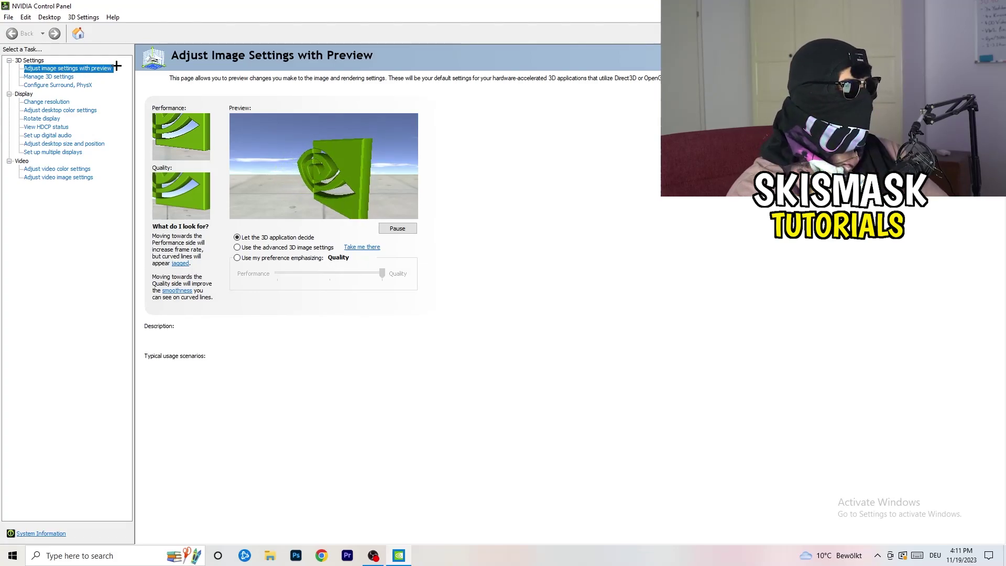
mouse_move(346, 255)
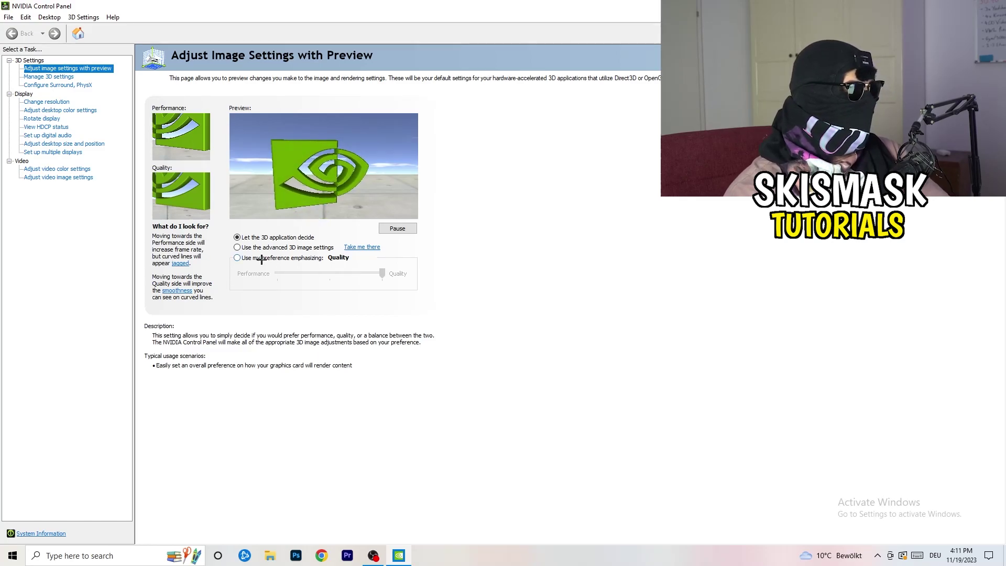
mouse_move(246, 250)
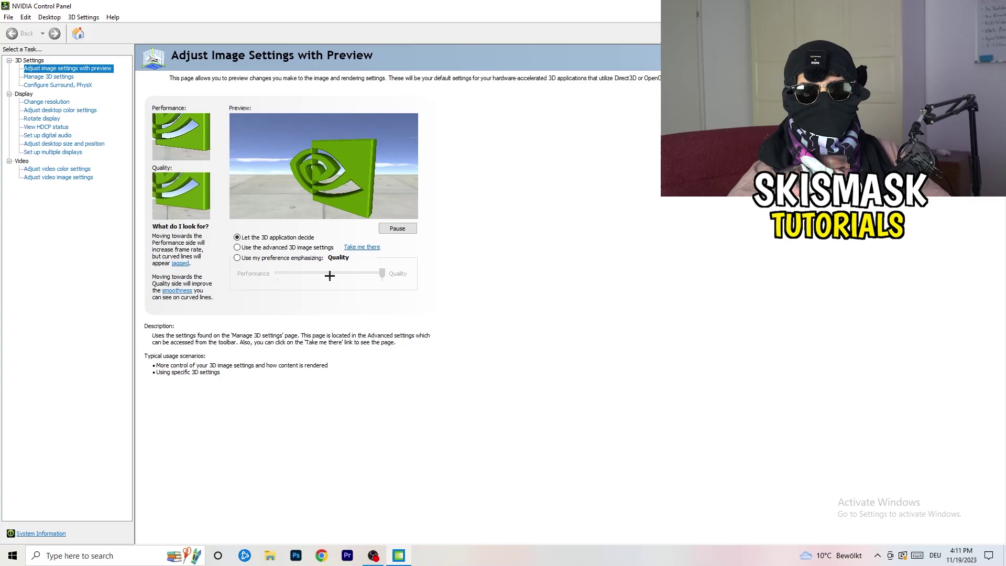
mouse_move(240, 268)
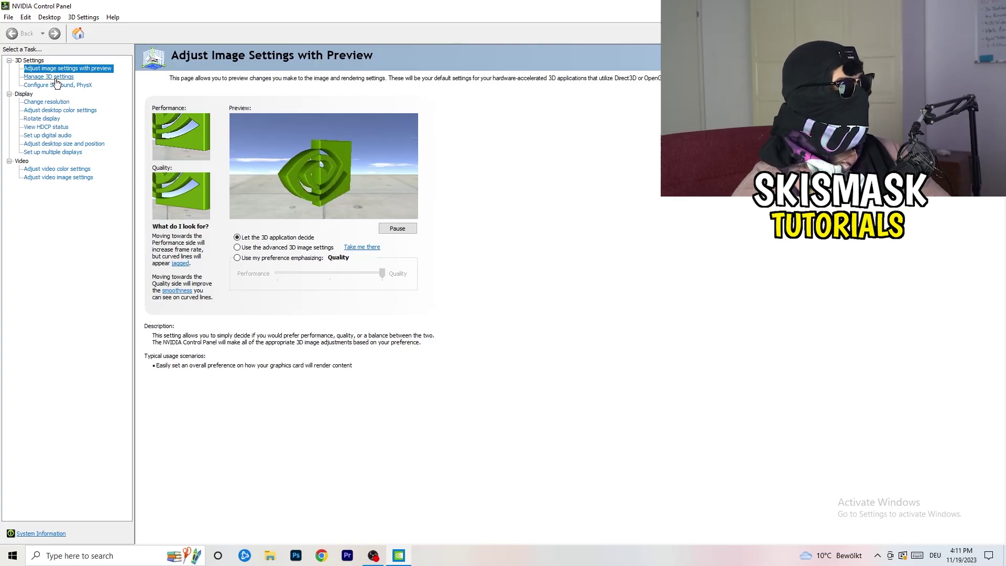
- Confirm the resolution is 1920 × 1080 native at 60Hz, then close NVIDIA Control Panel
click(37, 103)
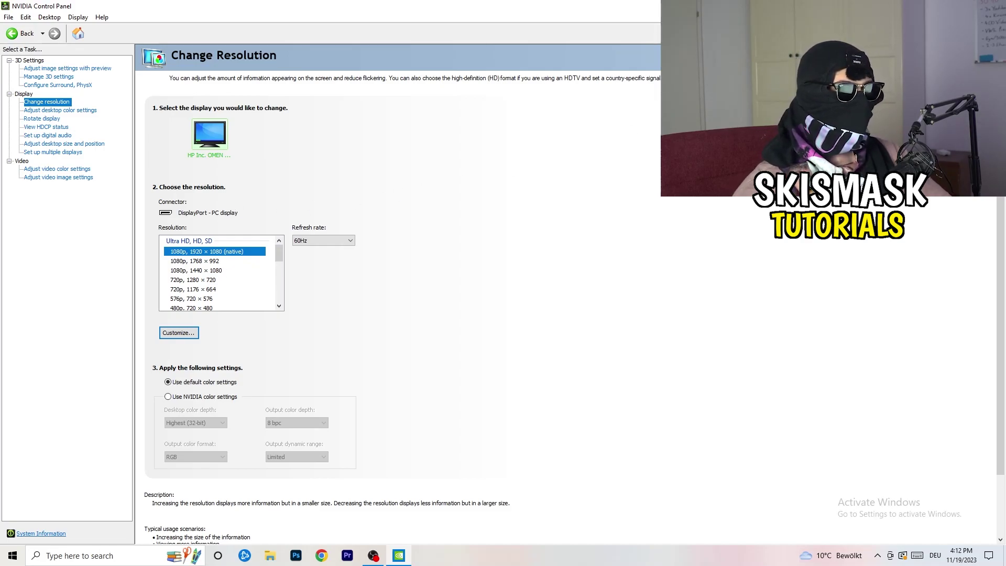
key(alt+F4)
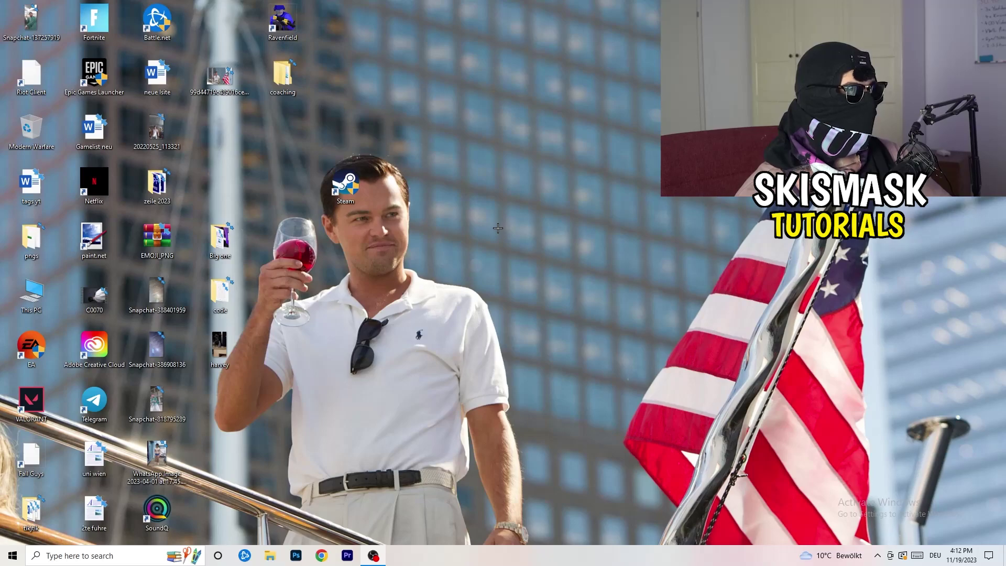
- Open Settings from the Start menu and go to the System Display page
click(12, 555)
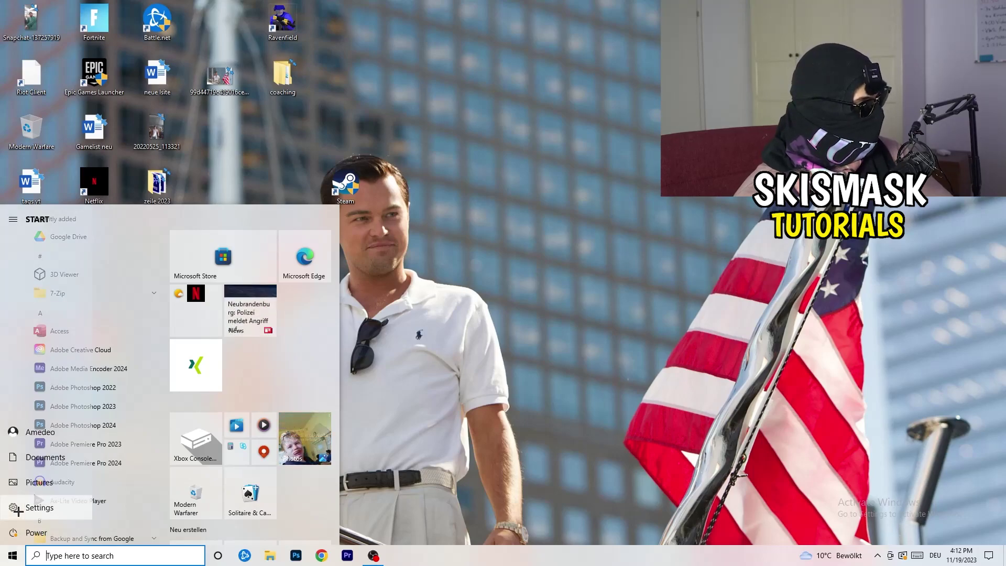
click(17, 509)
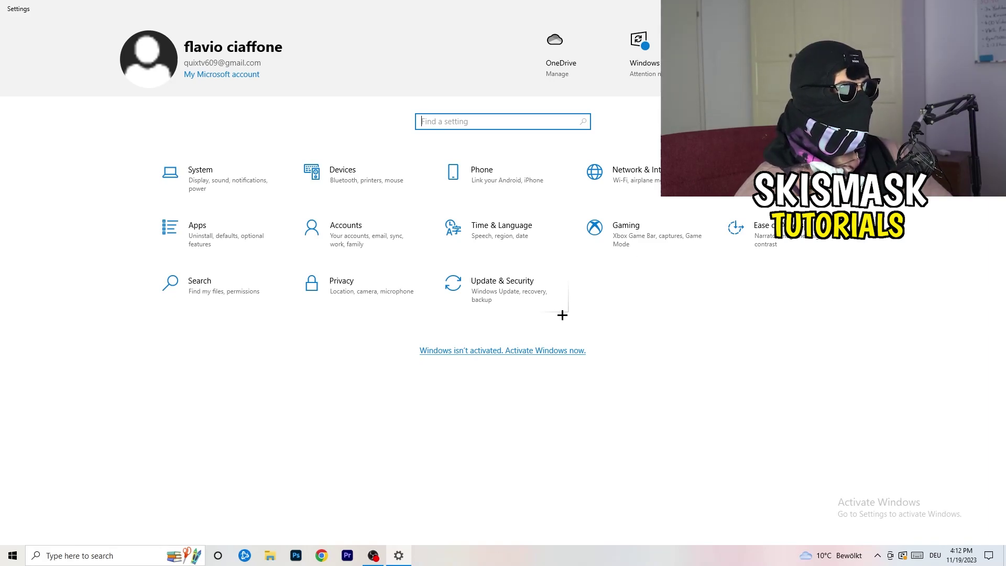
click(244, 180)
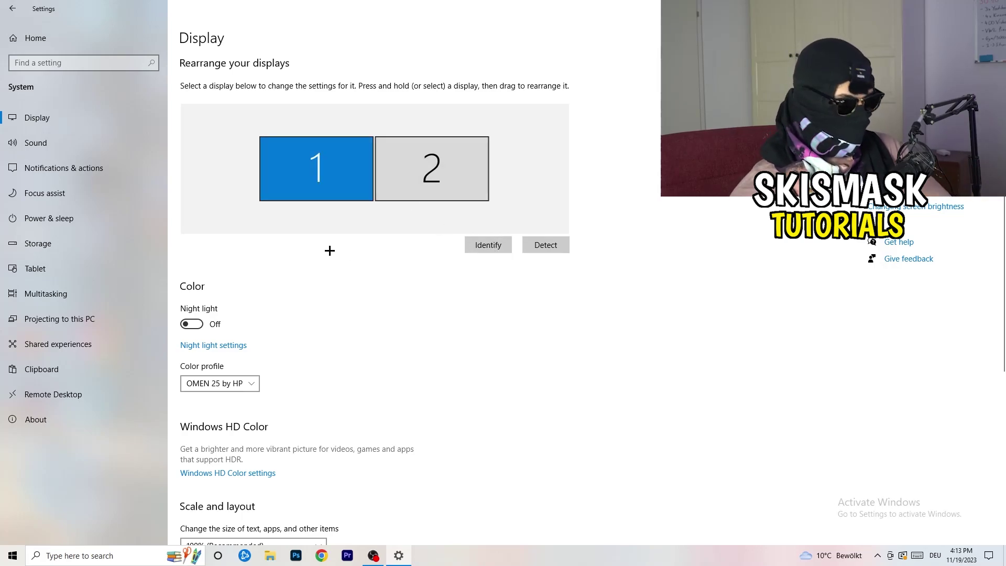
- Check the scaling options and leave scaling at 100%
scroll(330, 250, down, 5)
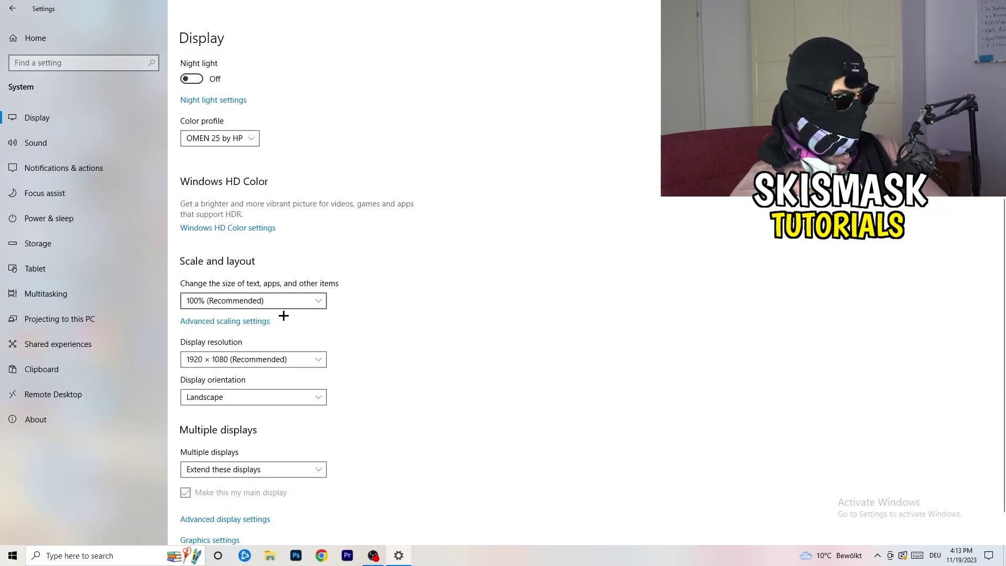
click(321, 301)
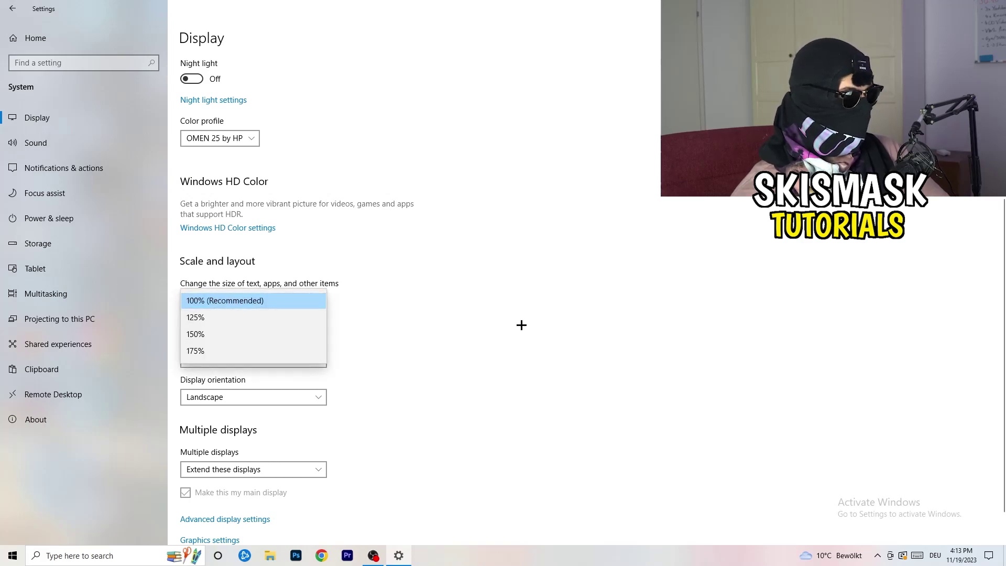
click(521, 324)
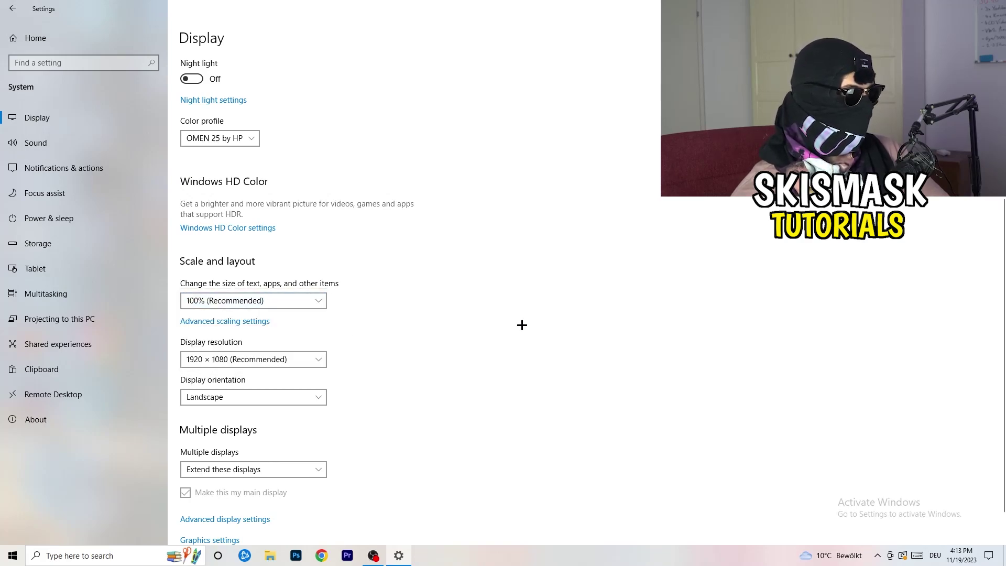
click(309, 303)
click(457, 324)
- Keep the display resolution at 1920 × 1080 and go to Power & sleep settings
scroll(418, 328, down, 2)
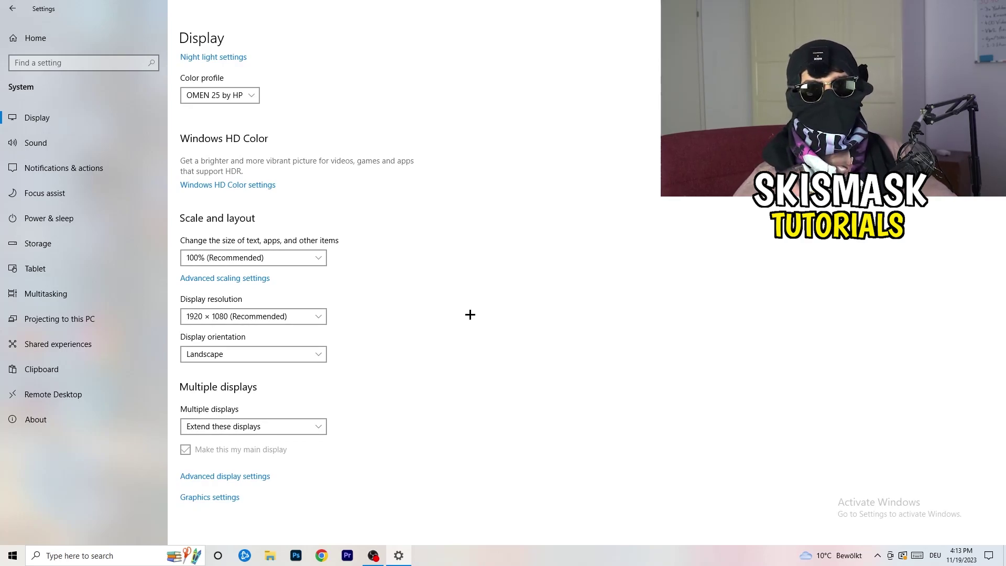
click(321, 318)
click(398, 294)
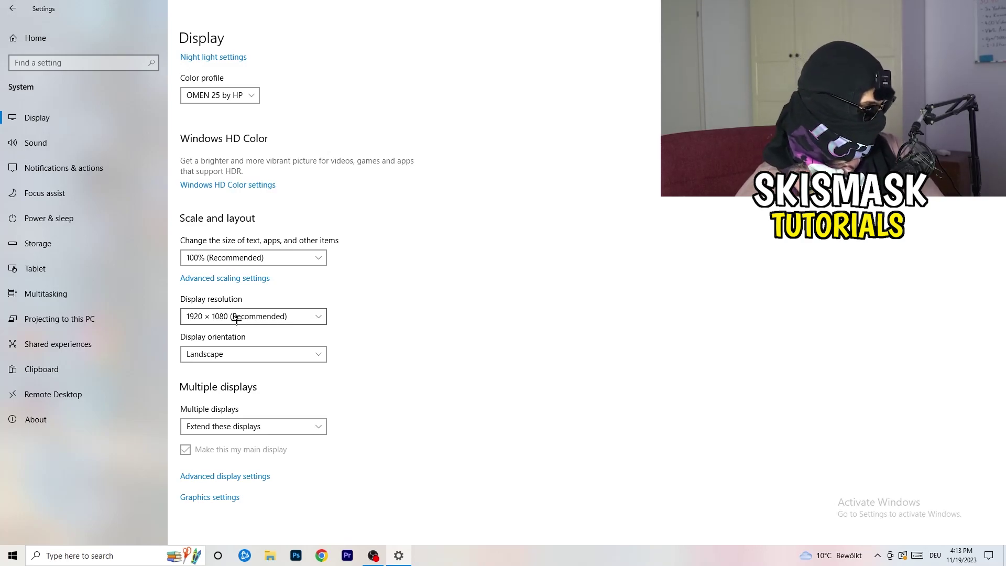
click(61, 217)
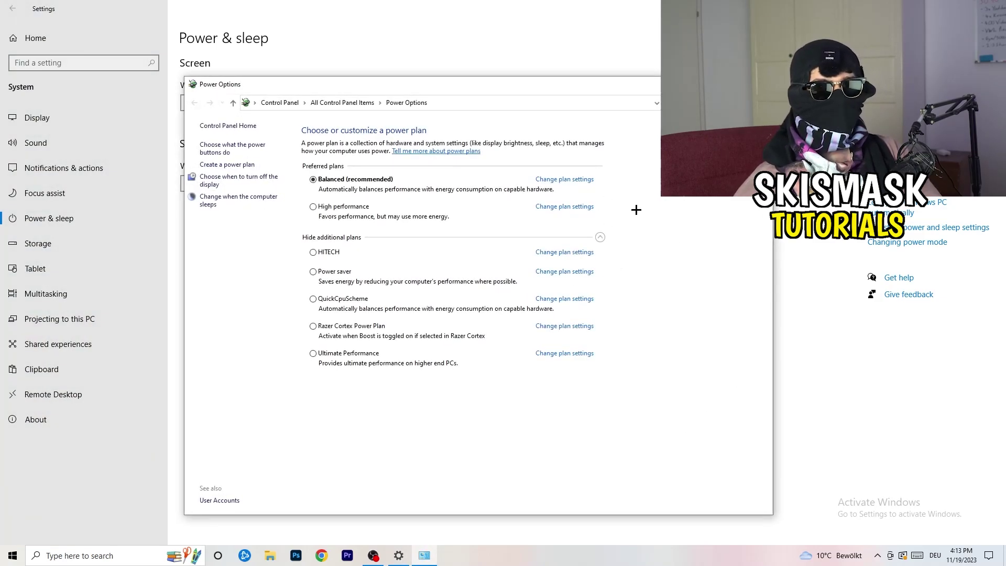
- Show the additional power plans, including HITECH and Ultimate Performance, keeping Balanced selected
click(600, 238)
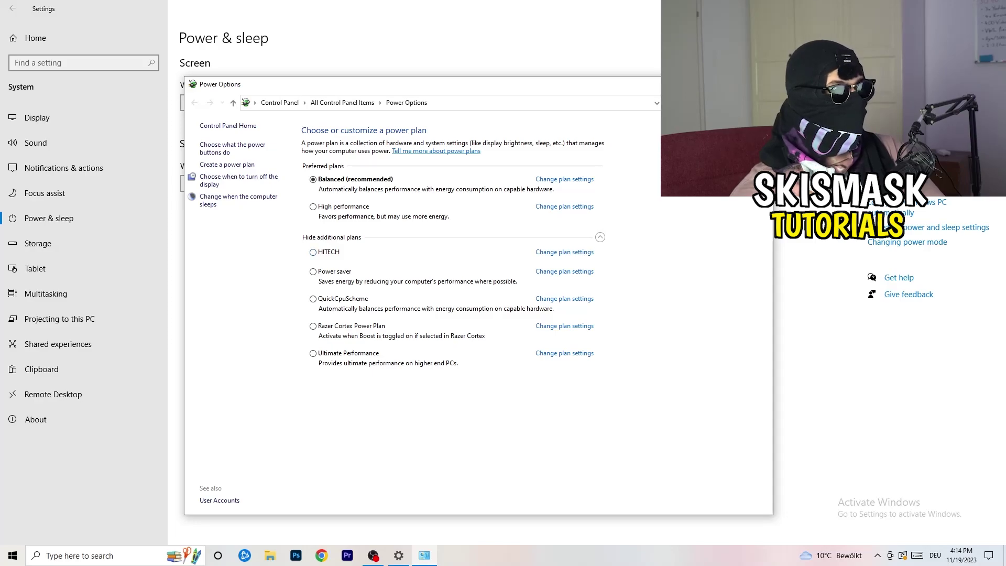
- Close Power Options, open Storage Sense configuration, and keep it running every week
click(761, 84)
click(103, 248)
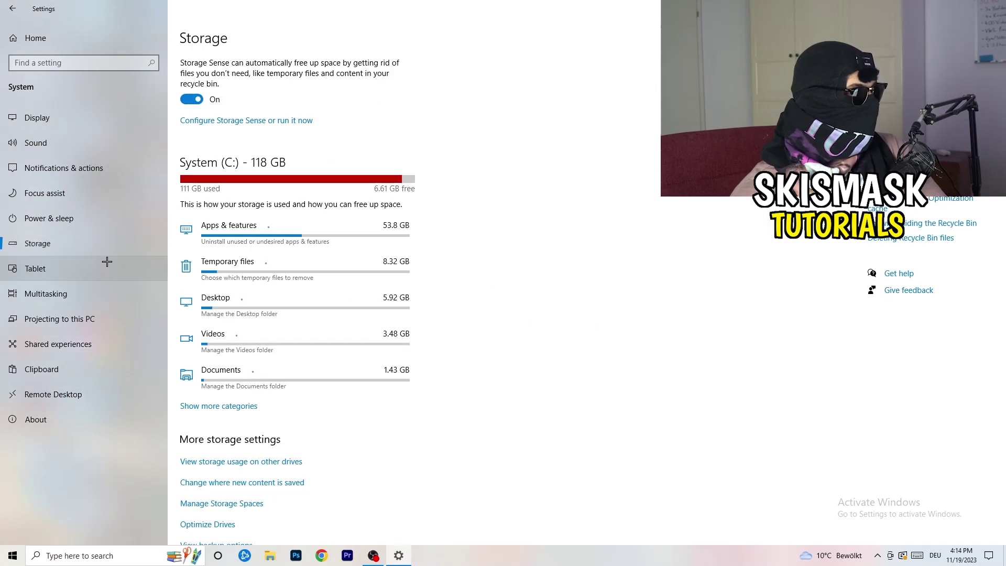
click(237, 122)
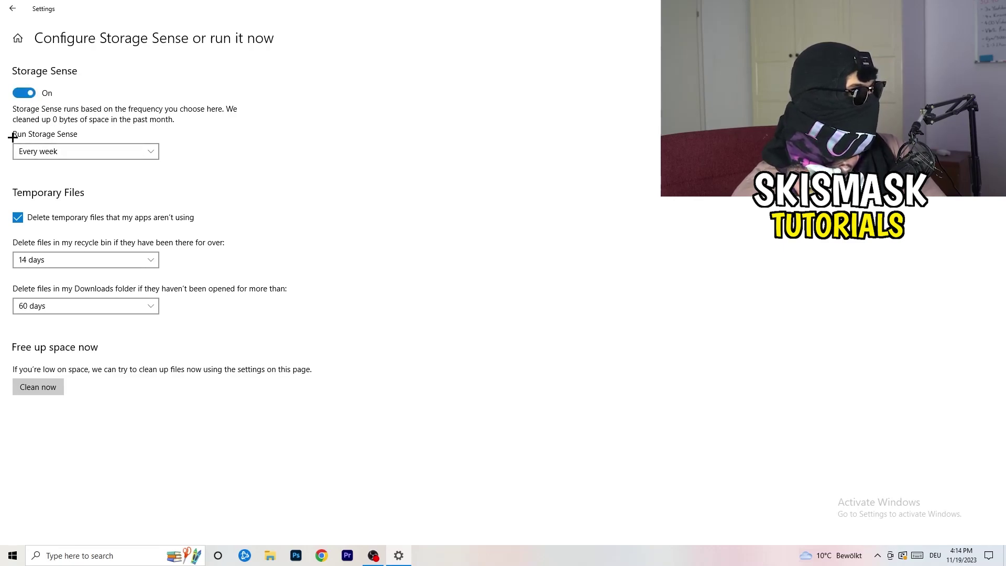
click(101, 148)
click(290, 150)
click(70, 151)
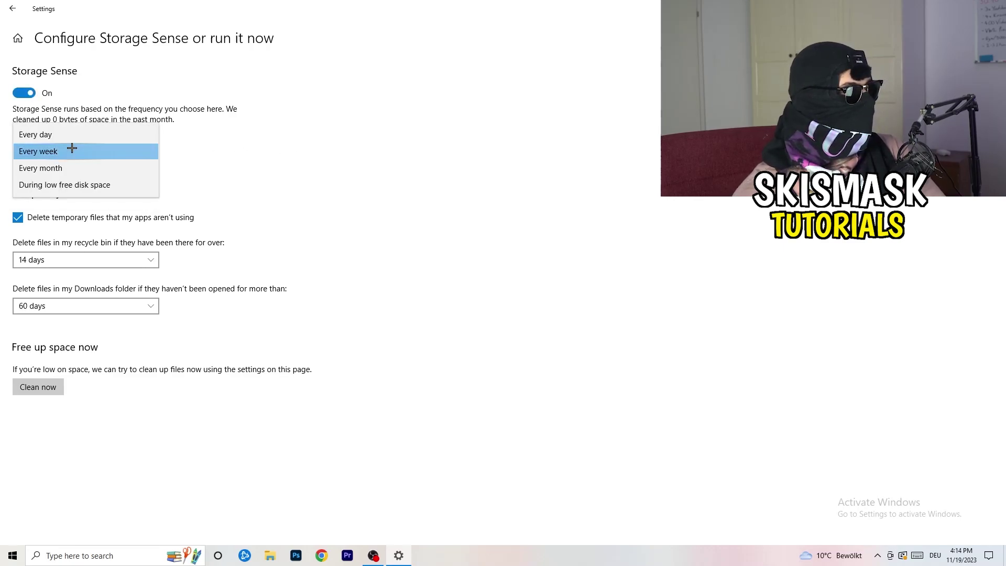
click(71, 148)
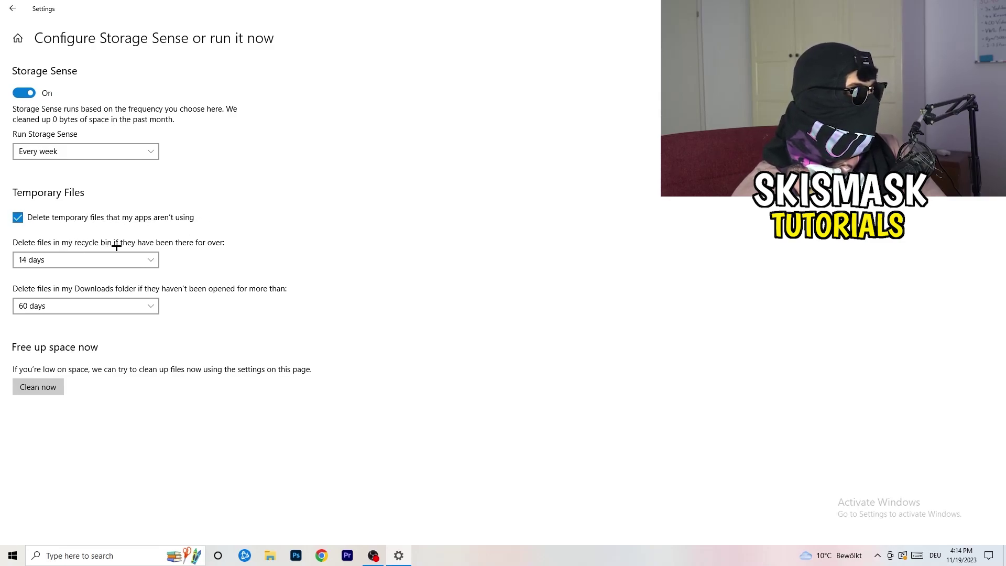
- Keep recycle-bin cleanup at 14 days and Downloads cleanup at 60 days
click(152, 259)
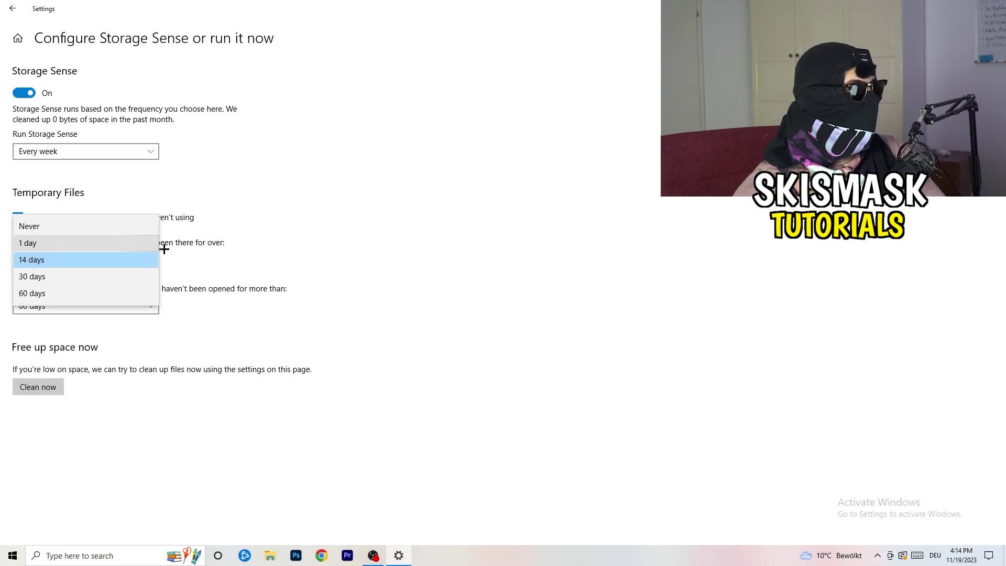
click(449, 231)
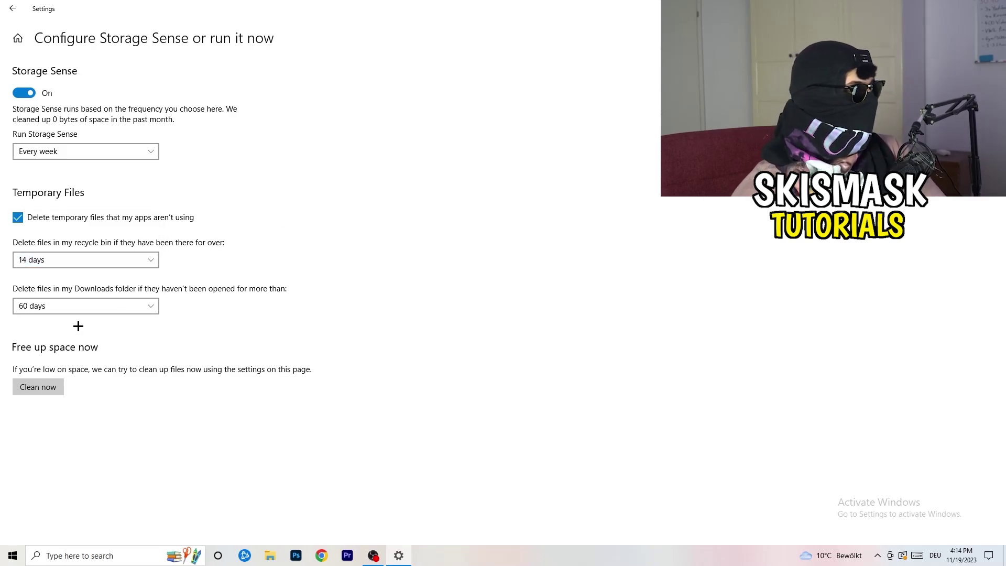
click(137, 306)
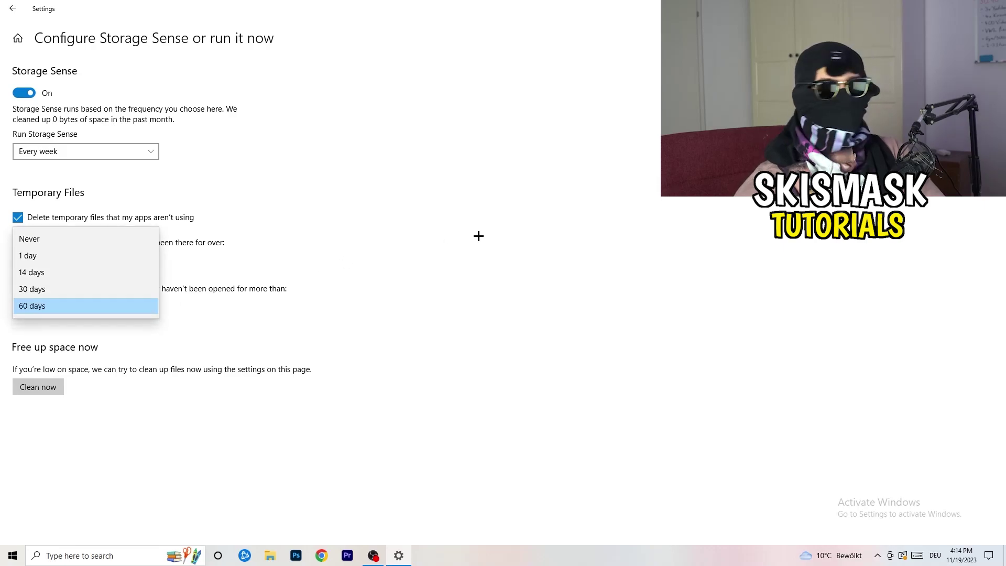
click(478, 236)
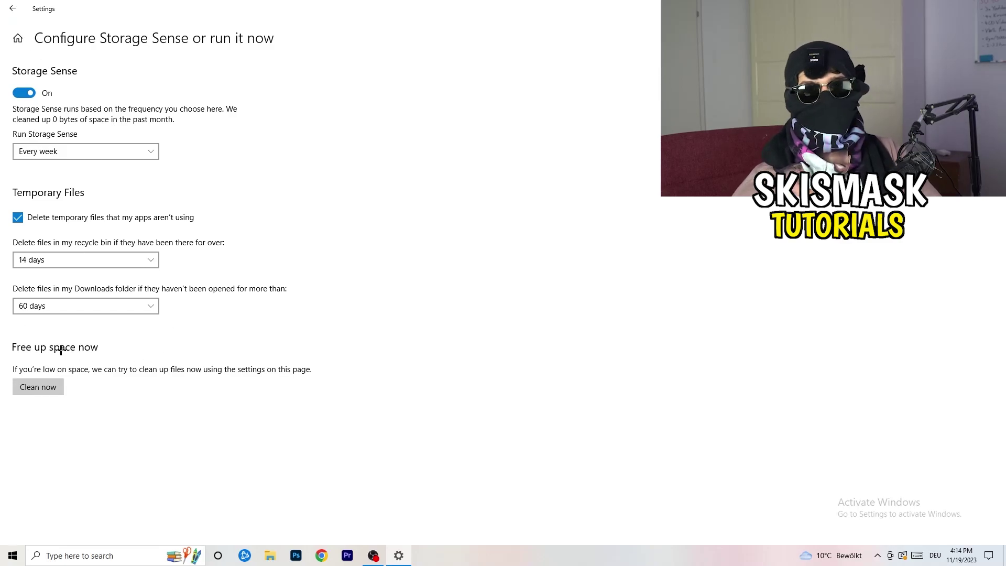
- Return to Settings home and open the Gaming settings, where Xbox Game Bar is off
click(10, 5)
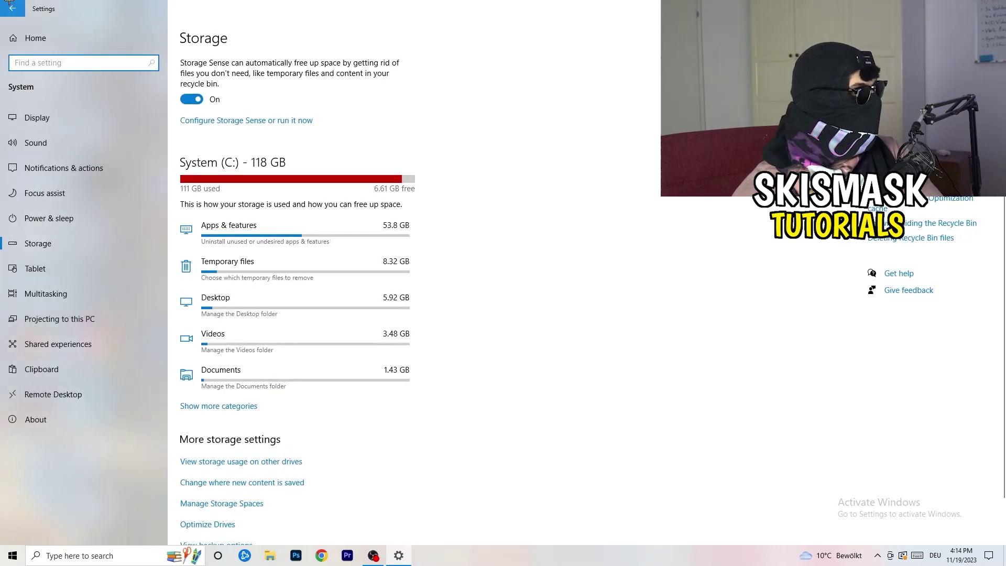
click(8, 43)
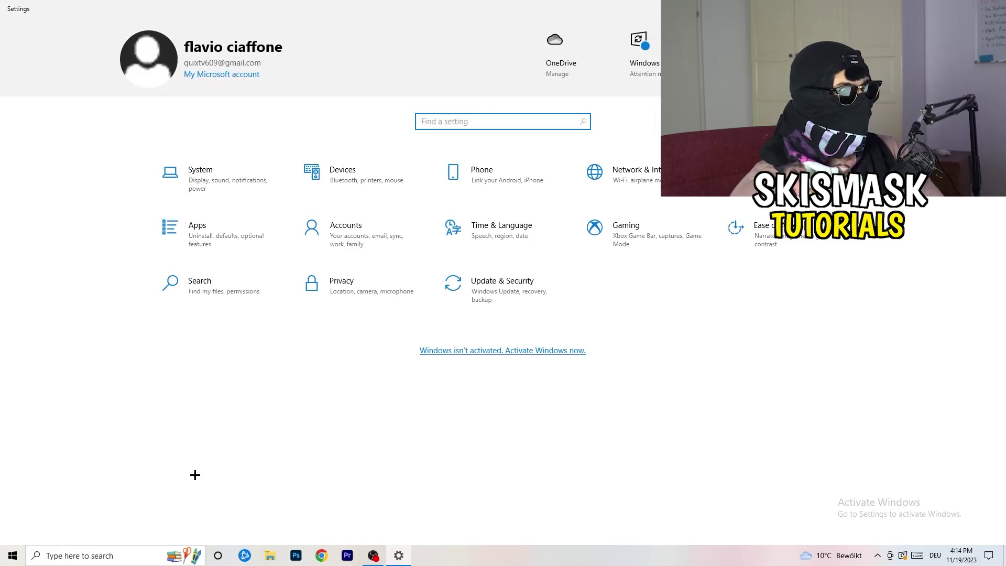
click(667, 233)
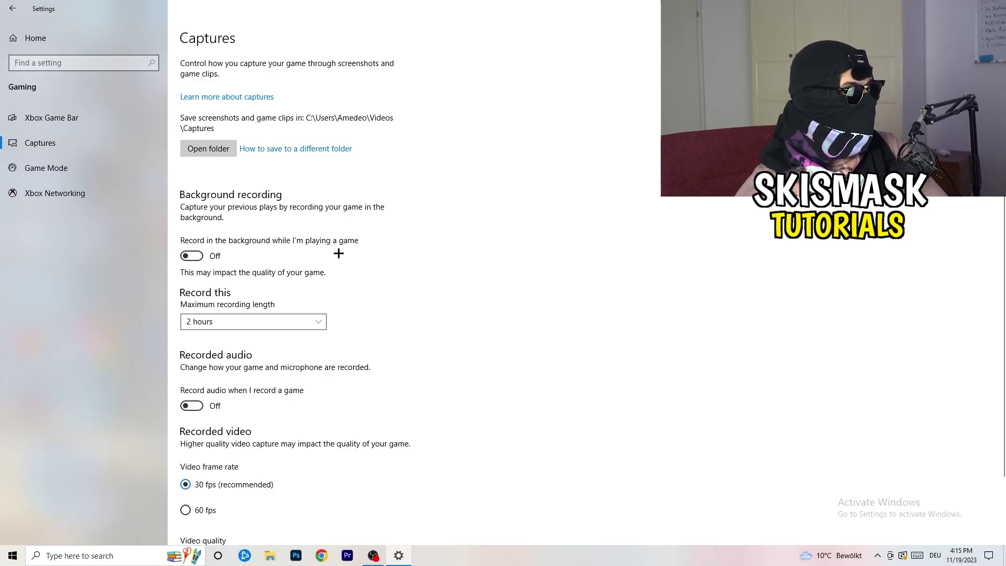
- Scroll the Captures page to check Standard video quality and mouse cursor capture on
scroll(236, 273, down, 3)
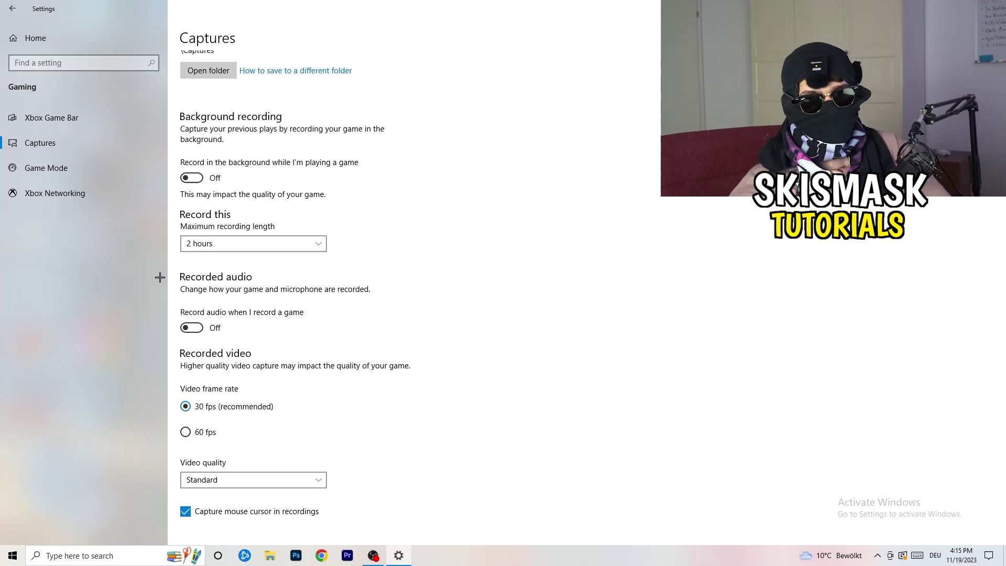
- Open the Game Mode page and confirm Game Mode is switched on
click(91, 175)
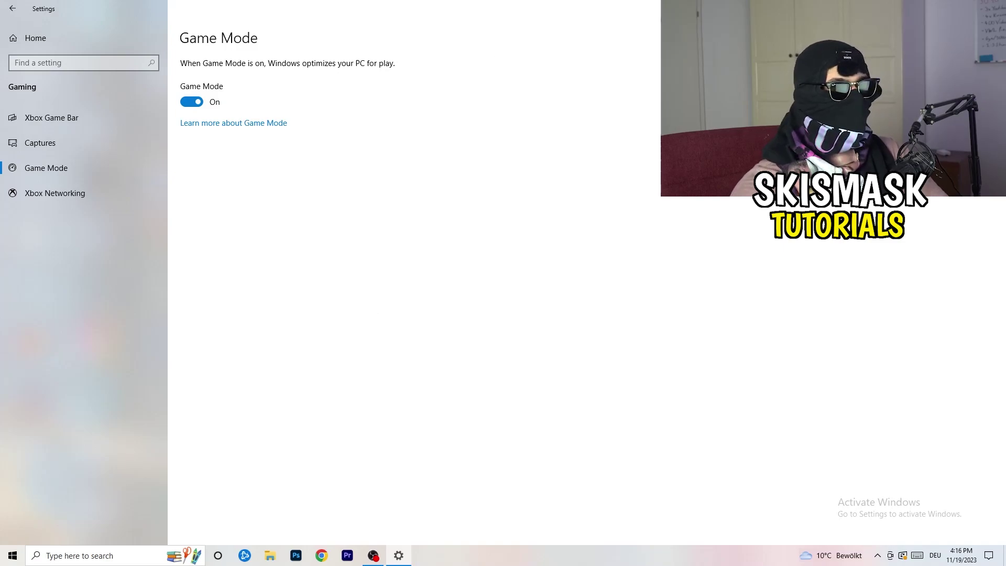
- Close Settings and open the Steam desktop shortcut's Properties
key(alt+F4)
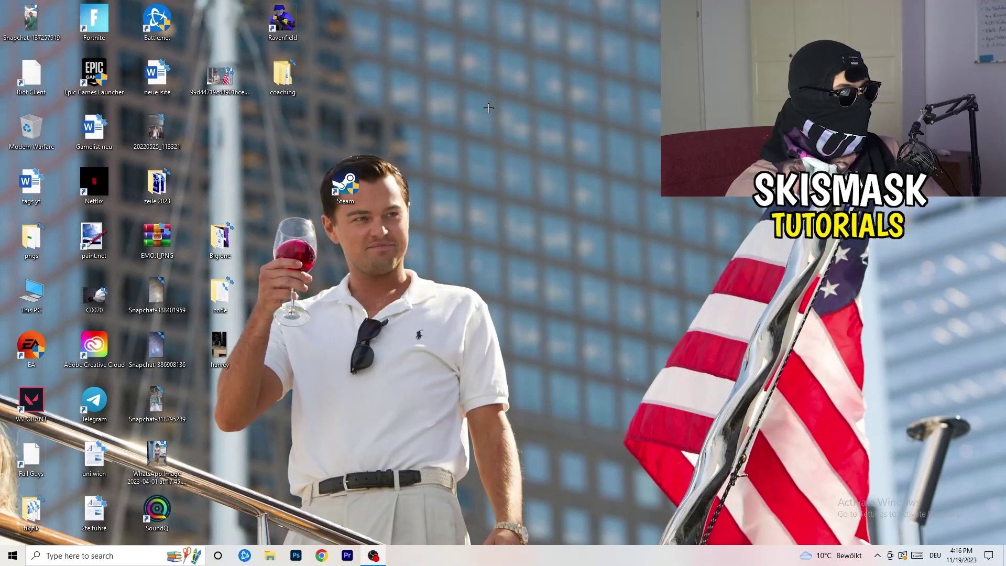
drag(348, 196, 459, 195)
right_click(479, 185)
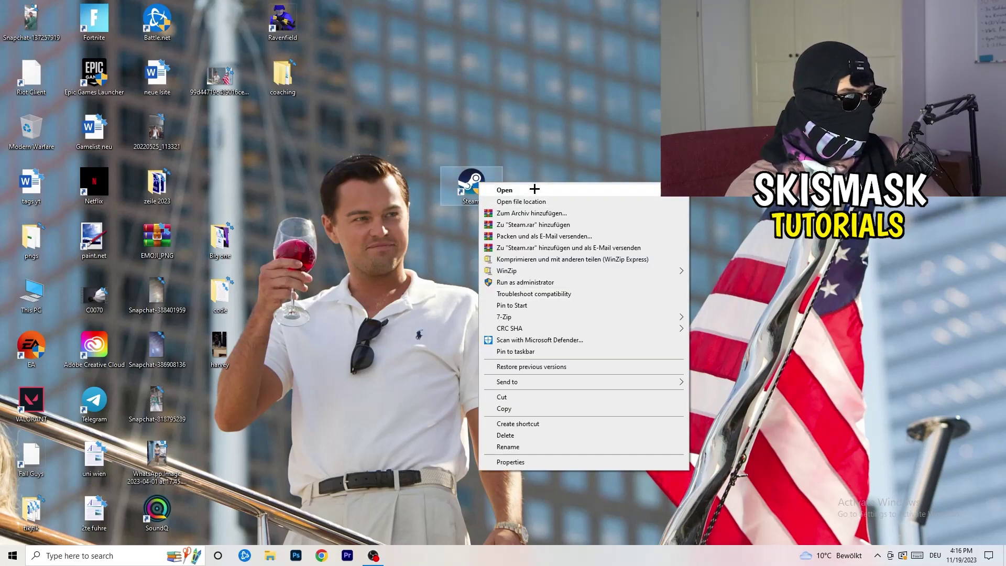
click(539, 462)
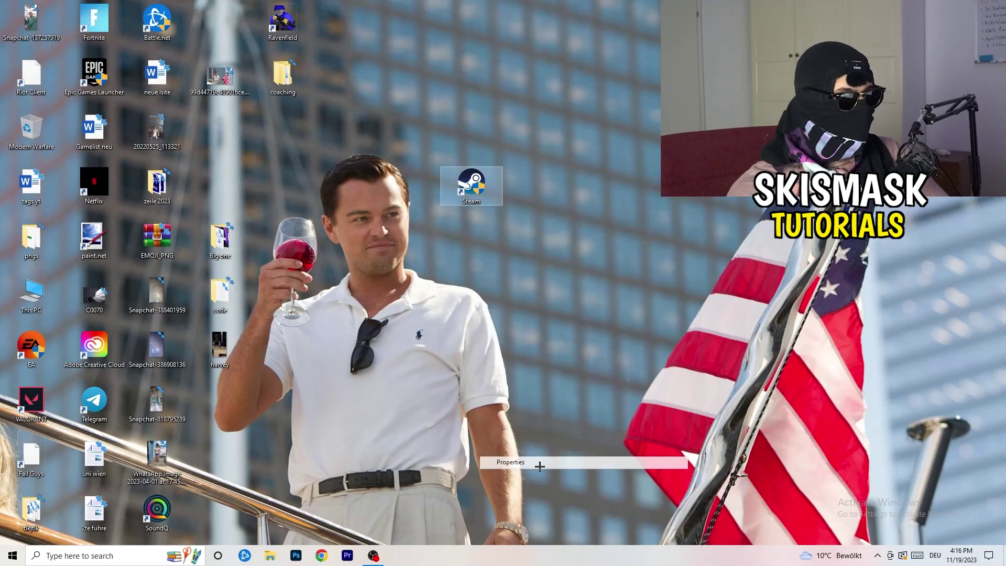
drag(548, 196, 354, 92)
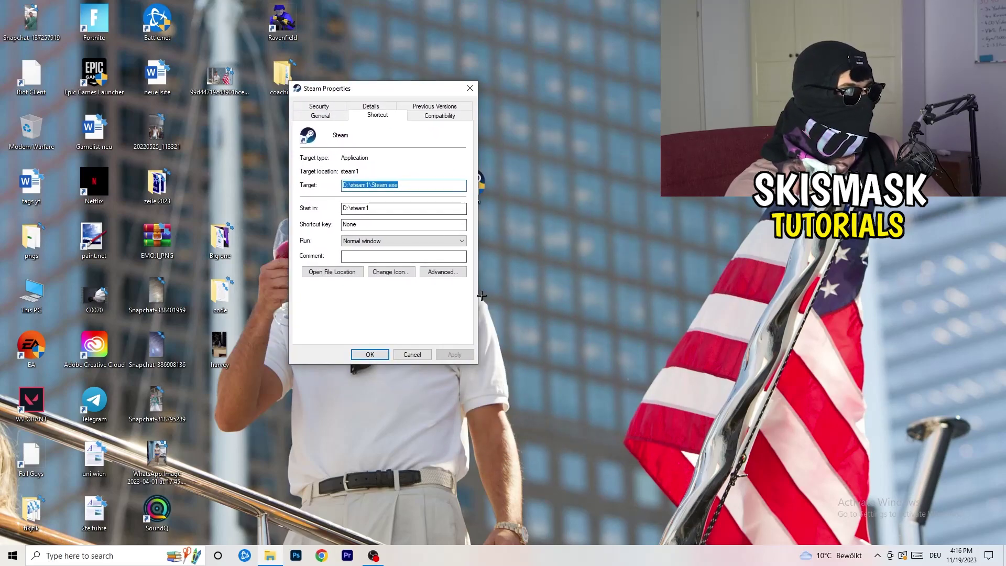
- Set Steam to Windows 8 compatibility mode, run as administrator, and apply
click(419, 115)
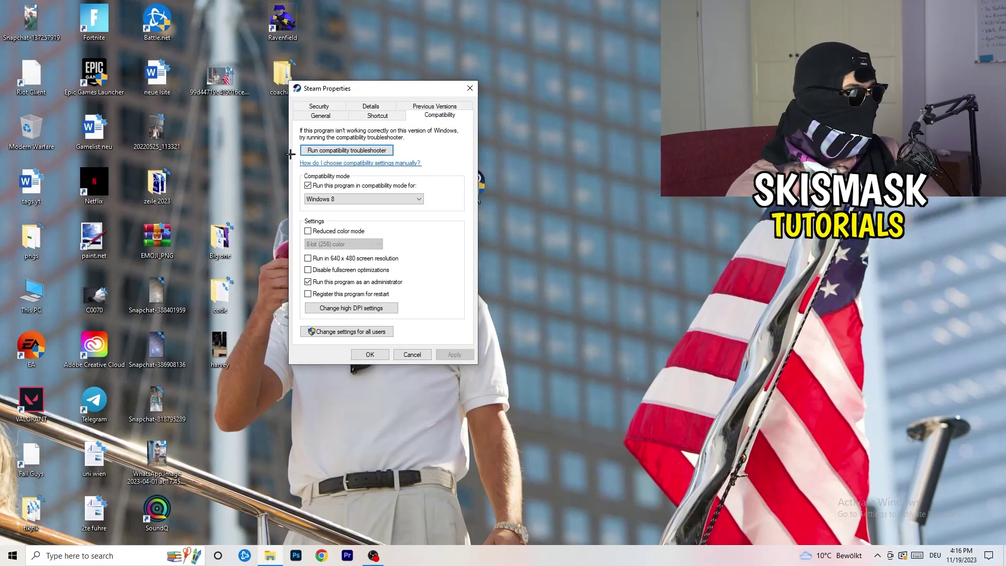
click(418, 199)
click(437, 198)
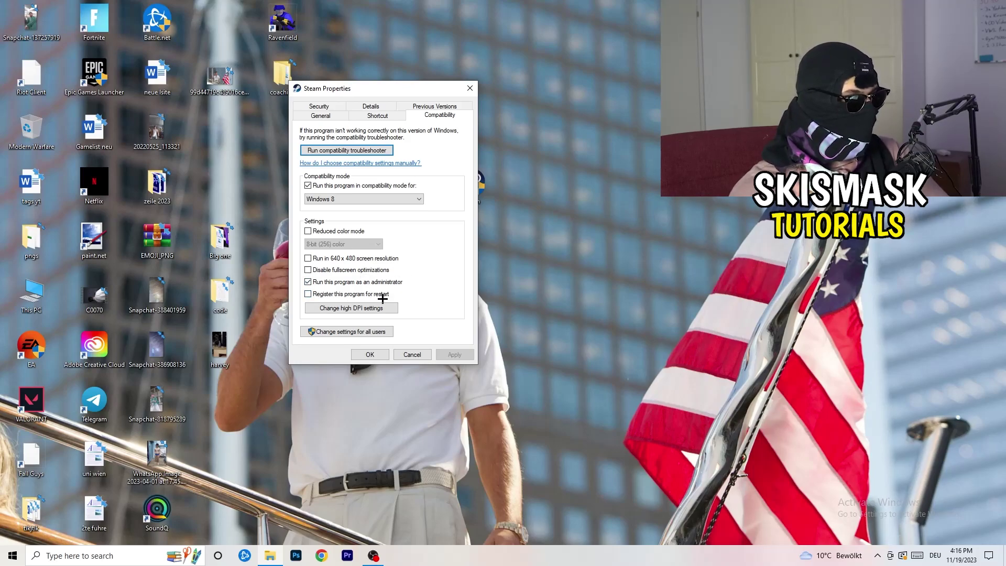
click(368, 353)
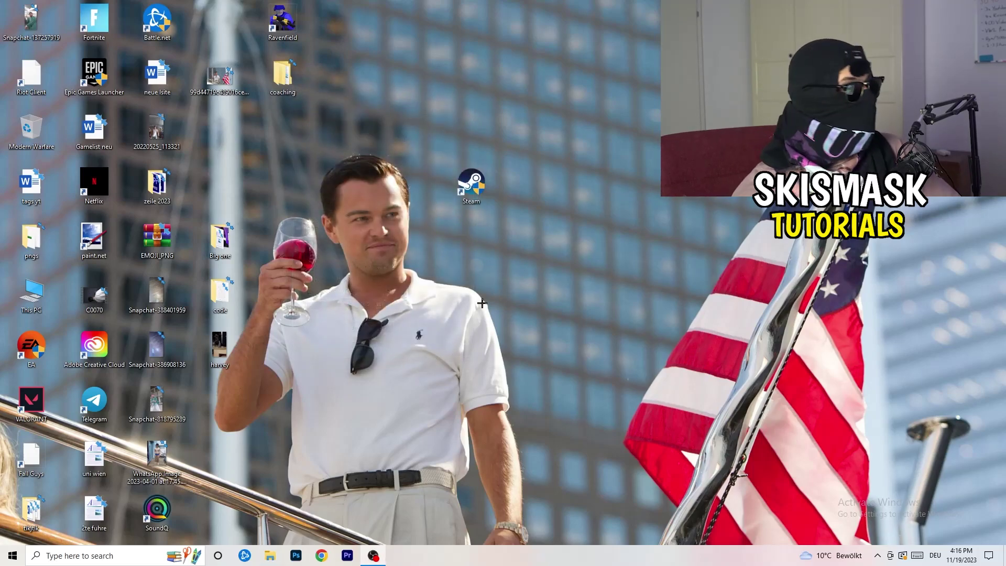
- Nudge the Steam shortcut, recheck its Compatibility properties, and cancel without changes
drag(472, 182, 534, 182)
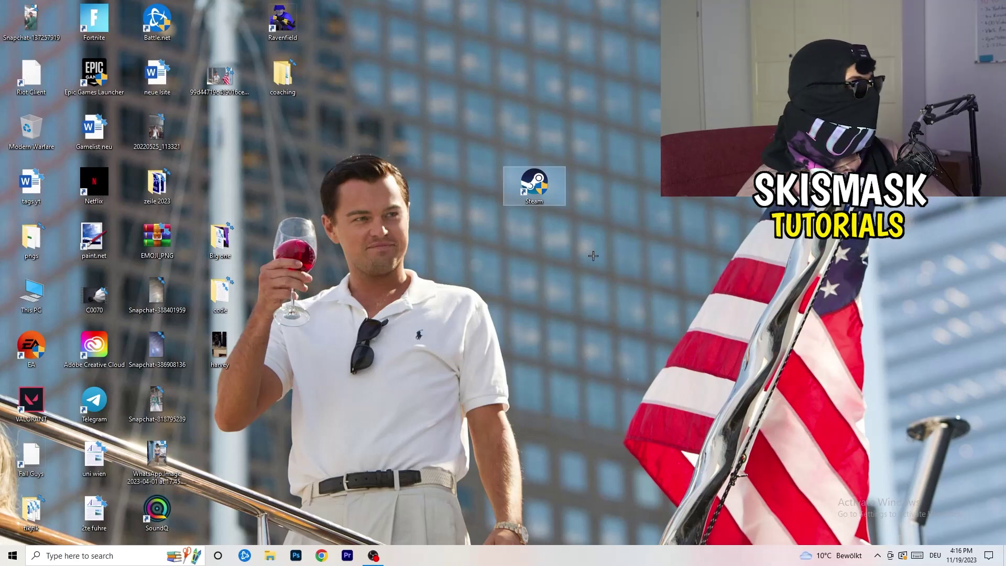
drag(540, 189, 471, 188)
right_click(469, 183)
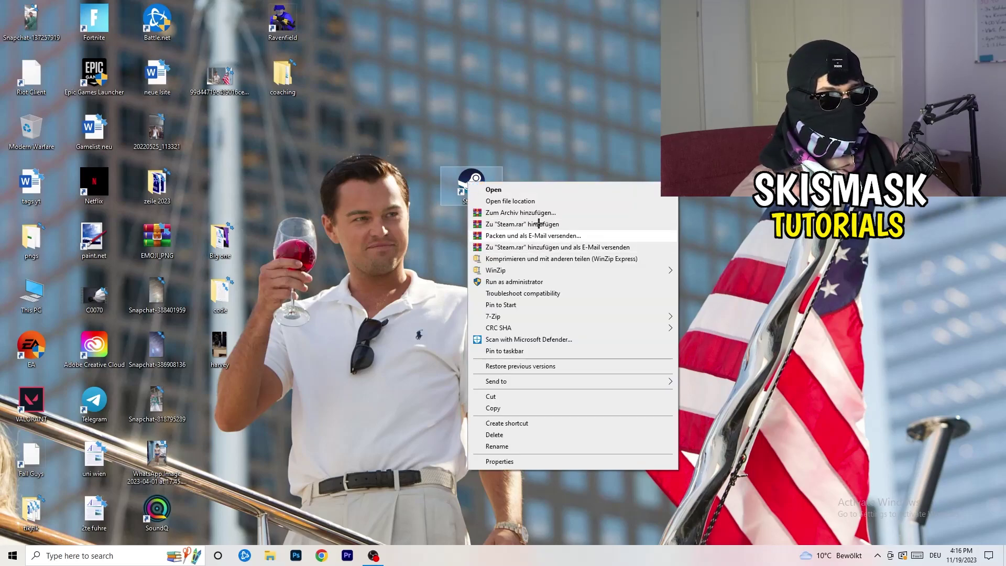
click(540, 461)
click(625, 214)
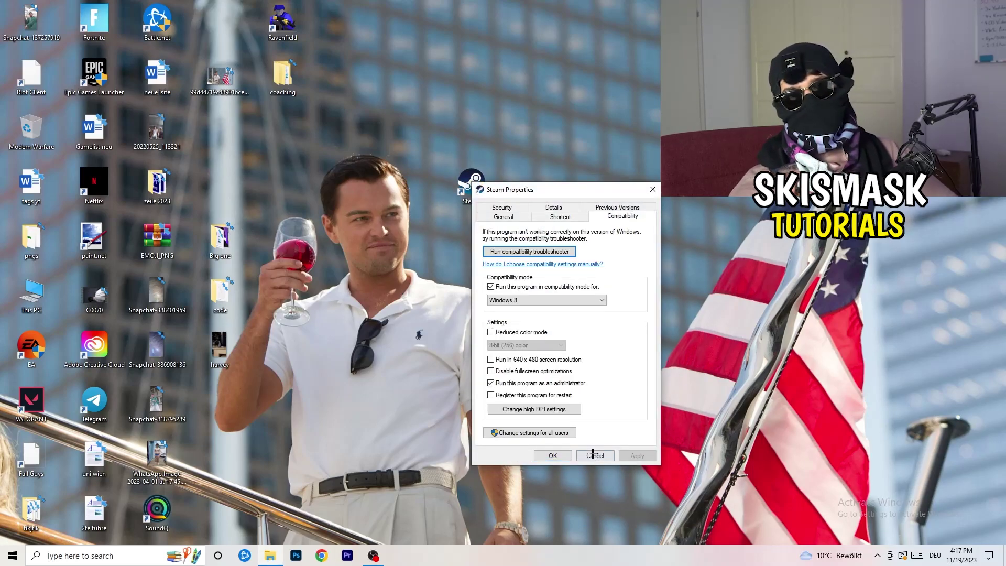
click(655, 188)
- Move the Steam shortcut into the desktop icon grid, keep the taskbar at the bottom, and bring up its menu
drag(472, 181, 220, 129)
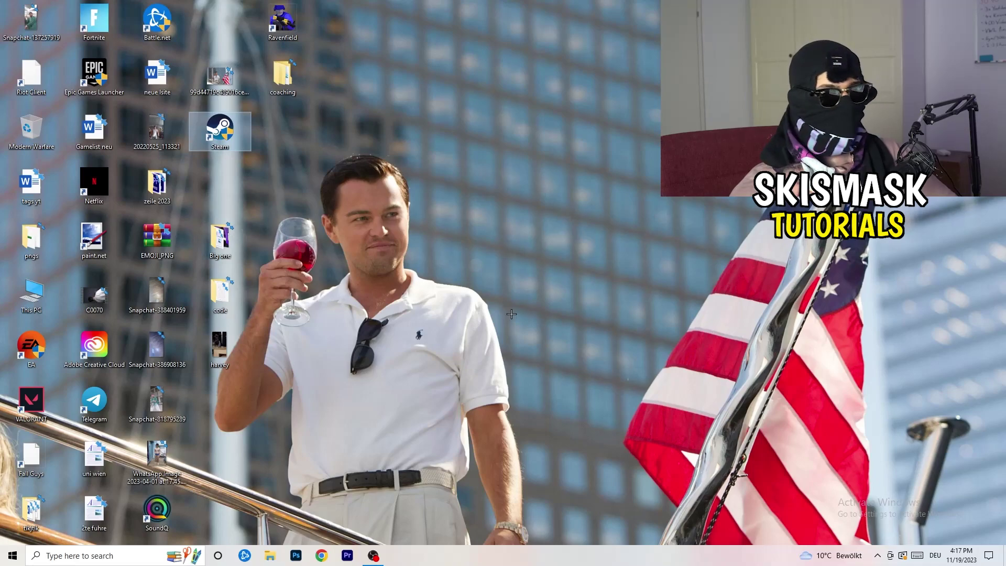
drag(513, 555, 420, 13)
drag(430, 90, 471, 562)
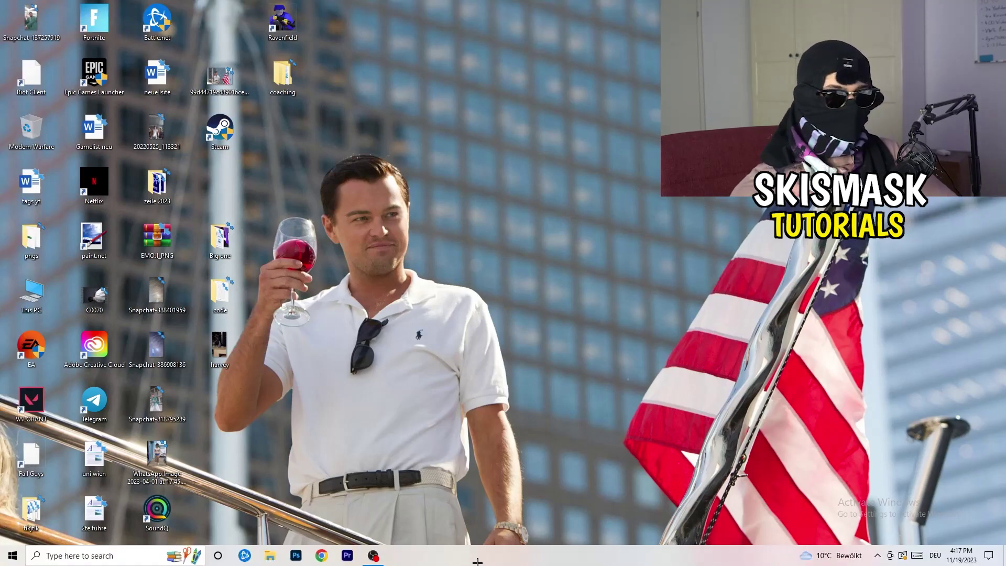
right_click(476, 561)
- Open Task Manager maximized on the Details tab and show Set priority for Creative Cloud UI Helper
click(530, 517)
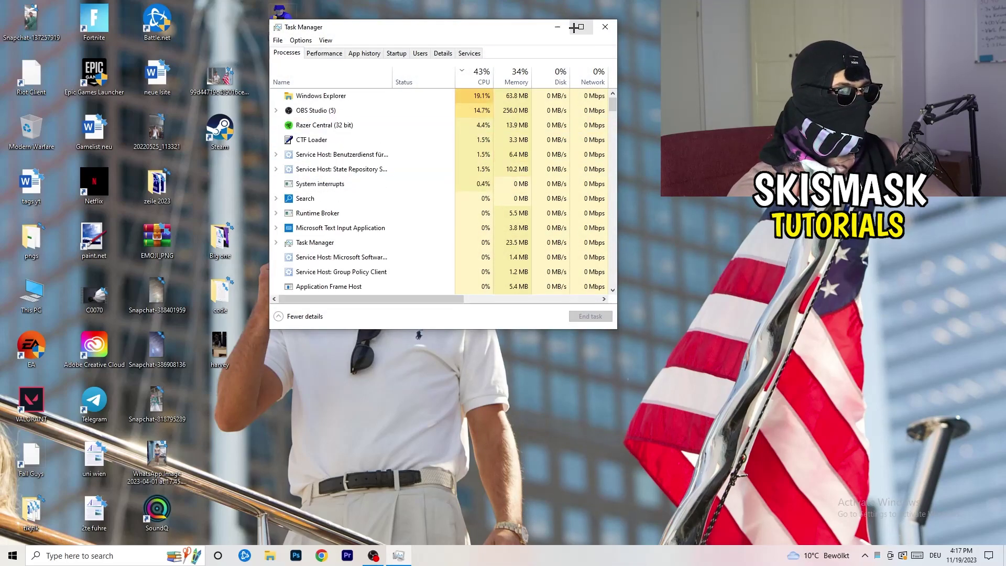
click(579, 24)
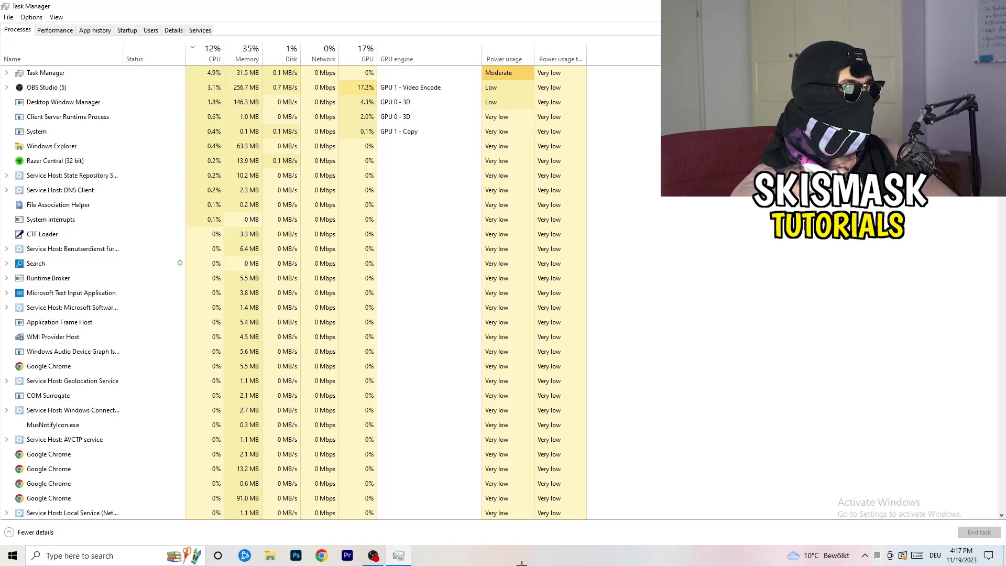
click(174, 31)
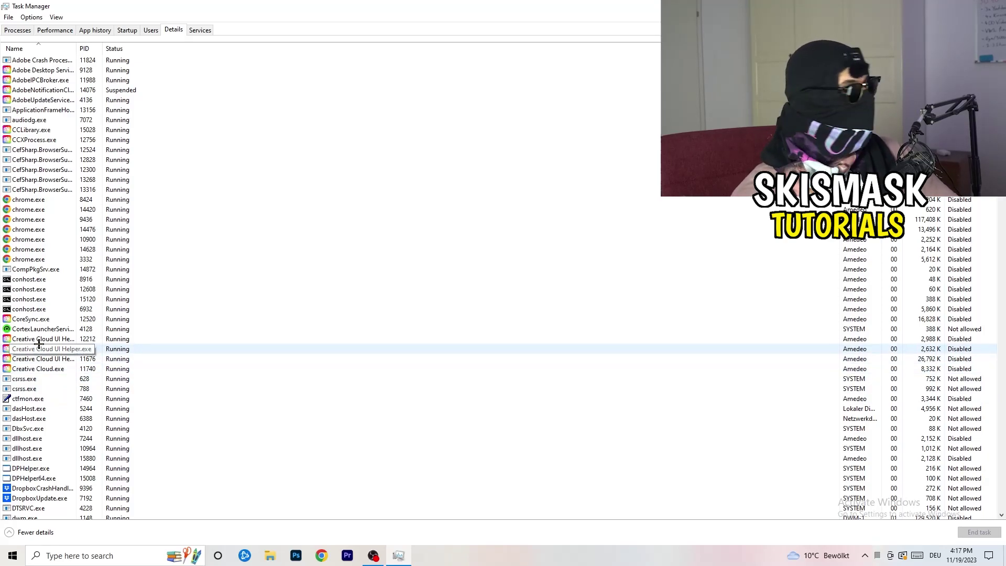
right_click(41, 339)
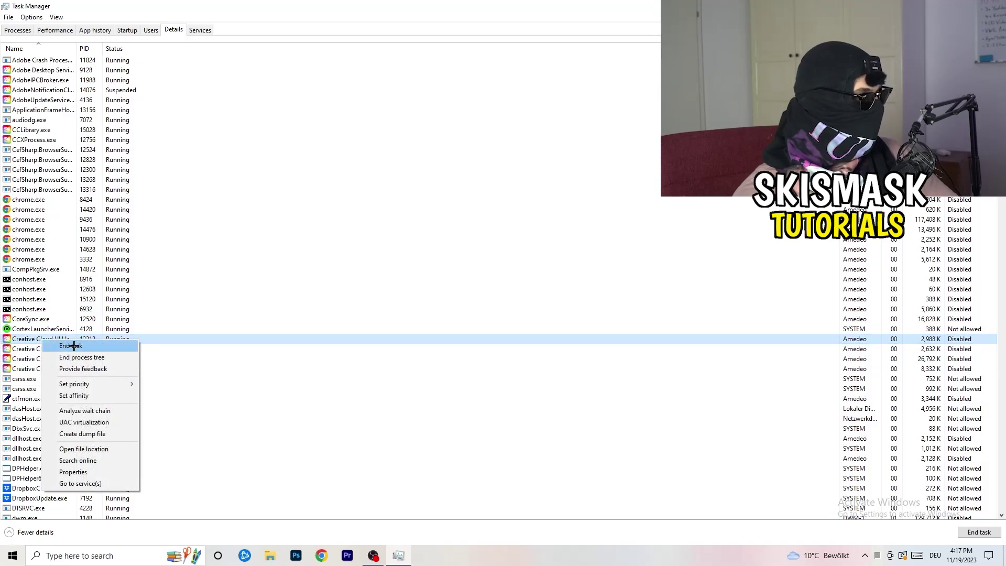
mouse_move(96, 383)
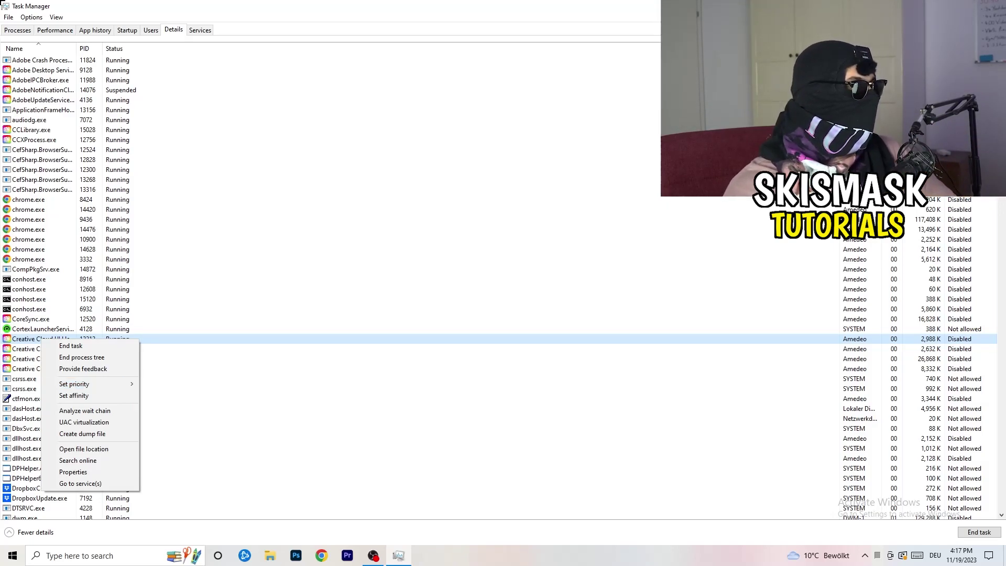
- View the Startup tab, check Windows Security notification's options while leaving it enabled, then return to Processes
click(126, 29)
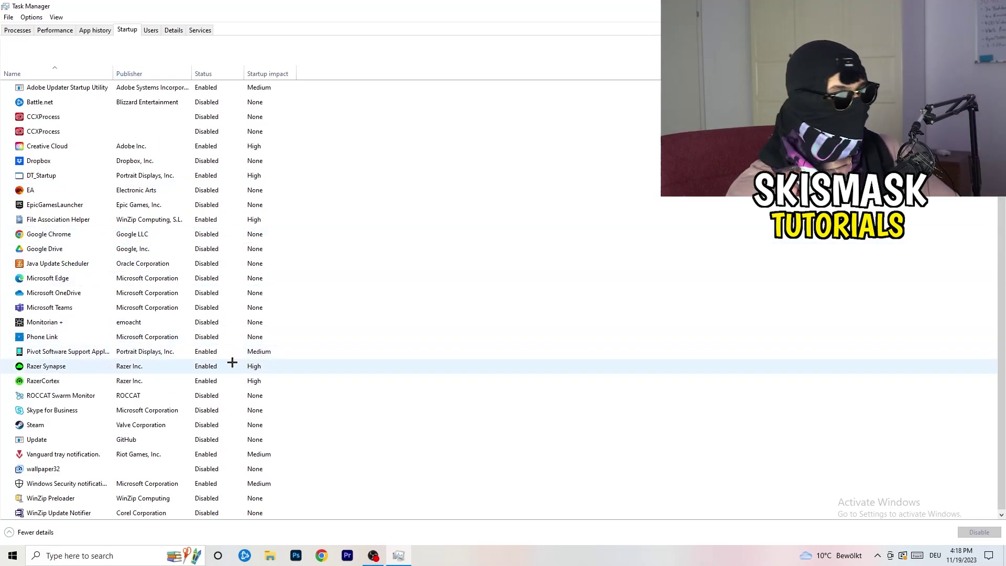
right_click(212, 482)
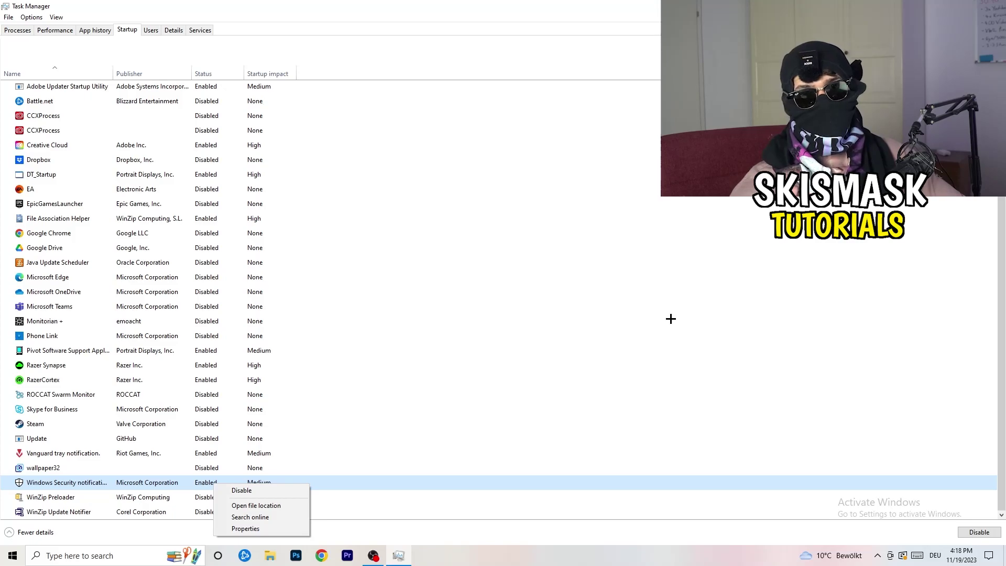
click(17, 30)
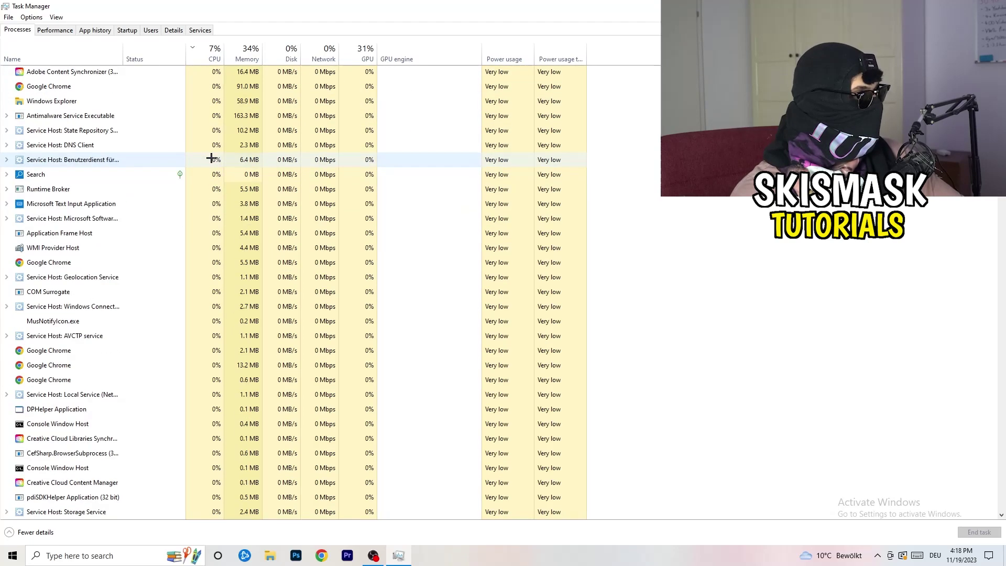
- Sort processes by GPU usage and inspect top user OBS Studio without ending it
click(357, 55)
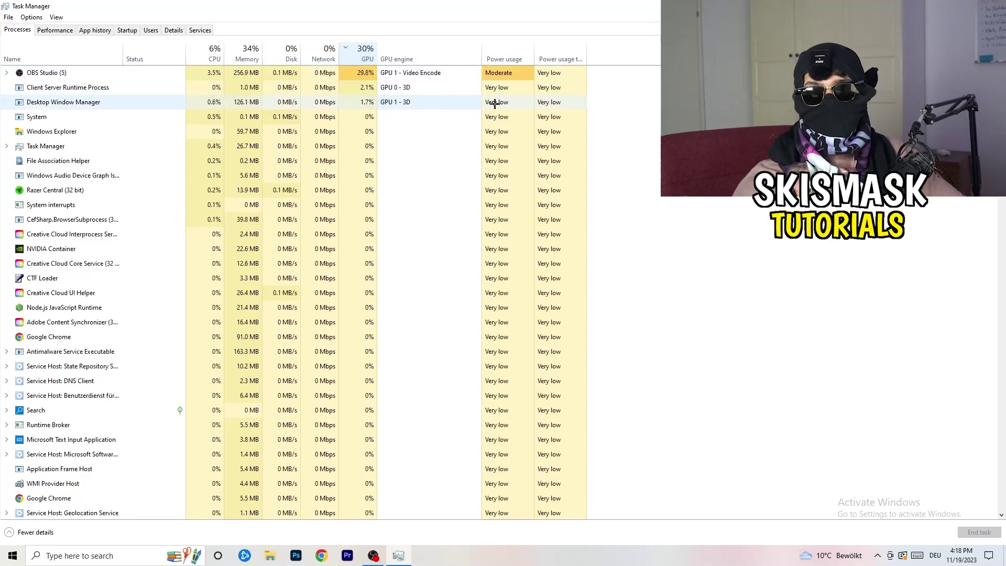
right_click(343, 74)
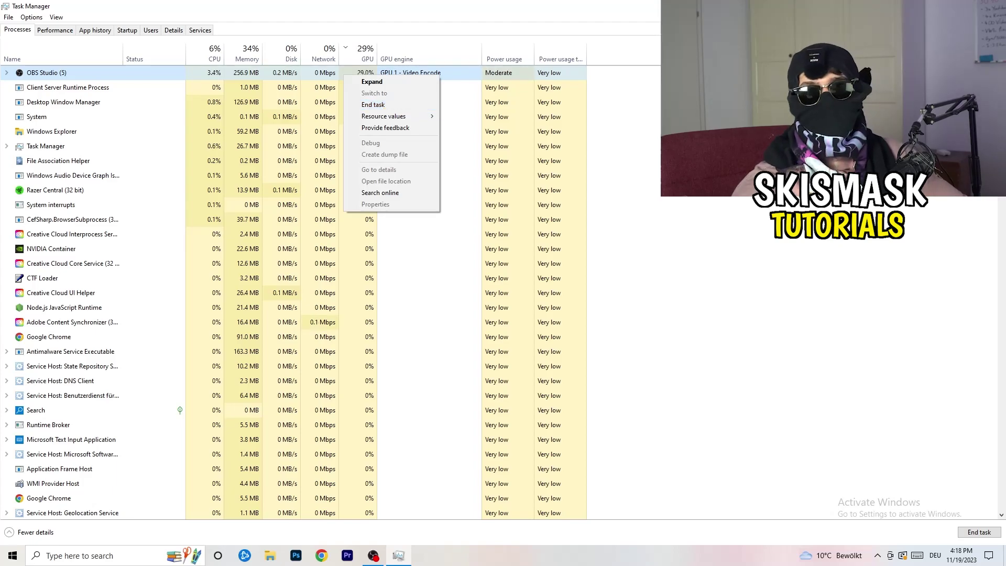
key(Escape)
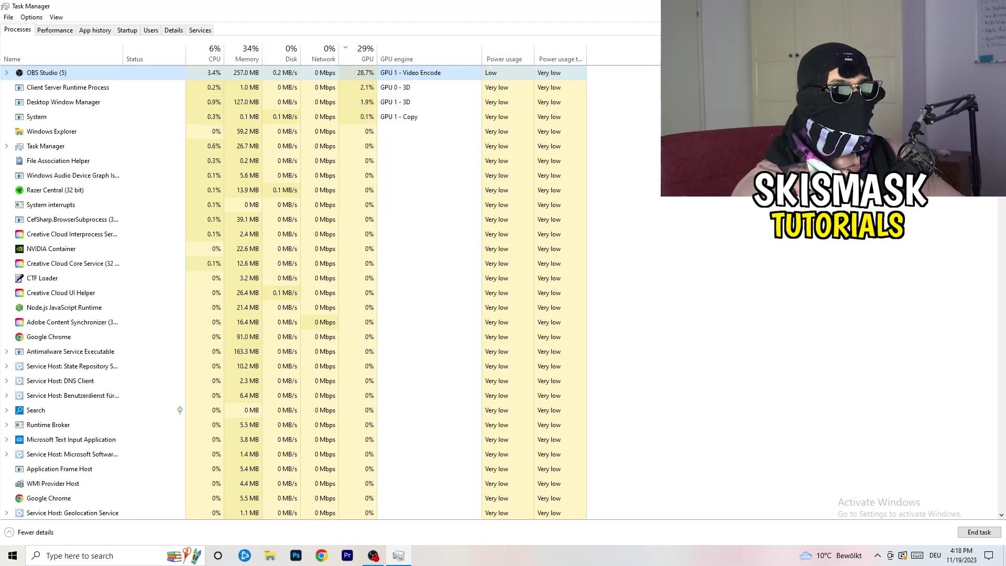
- Close Task Manager with Alt+F4 to reveal the desktop
key(alt+F4)
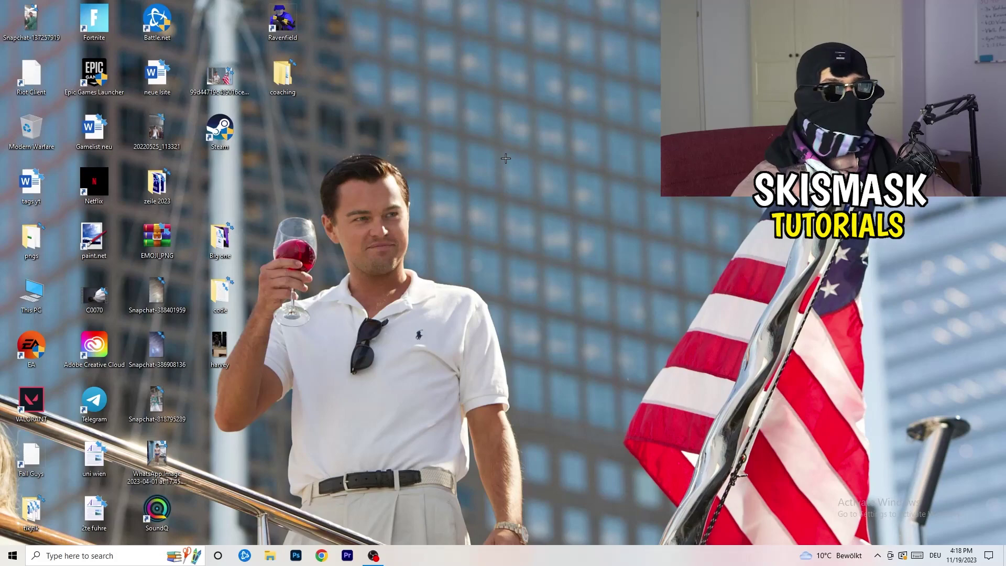